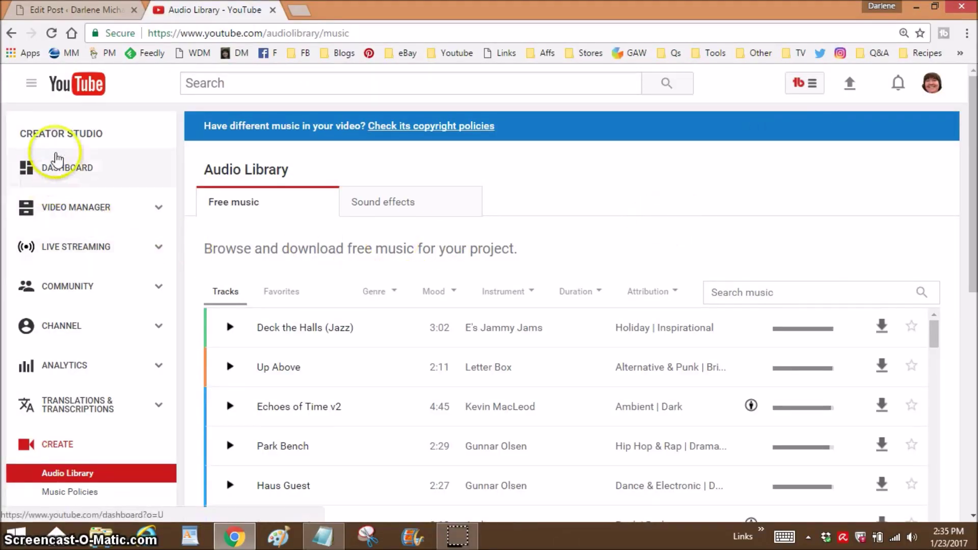
# Step: Expand the Deck the Halls, Up Above and Rock Intro 3 rows to view their usage and attribution terms
pyautogui.scroll(-3, 113, 382)
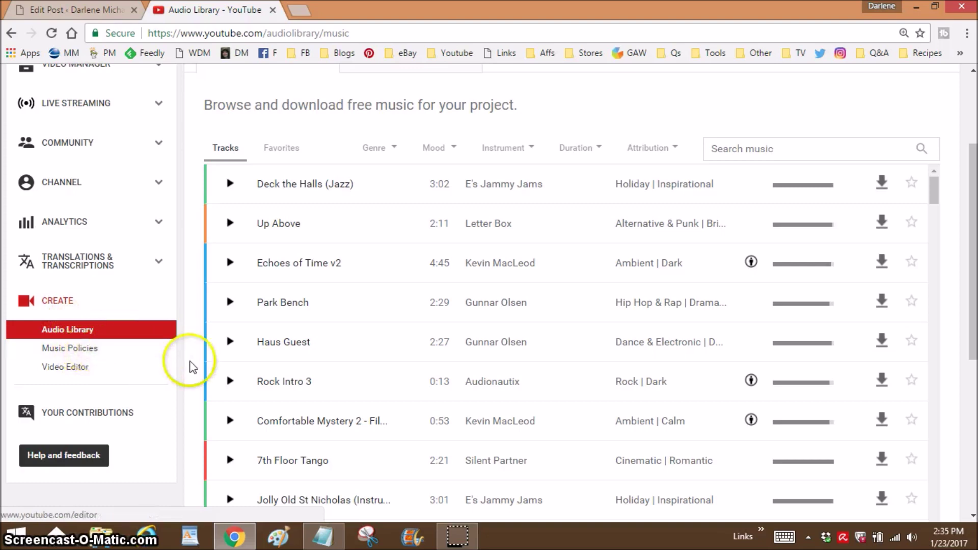
pyautogui.scroll(2, 417, 349)
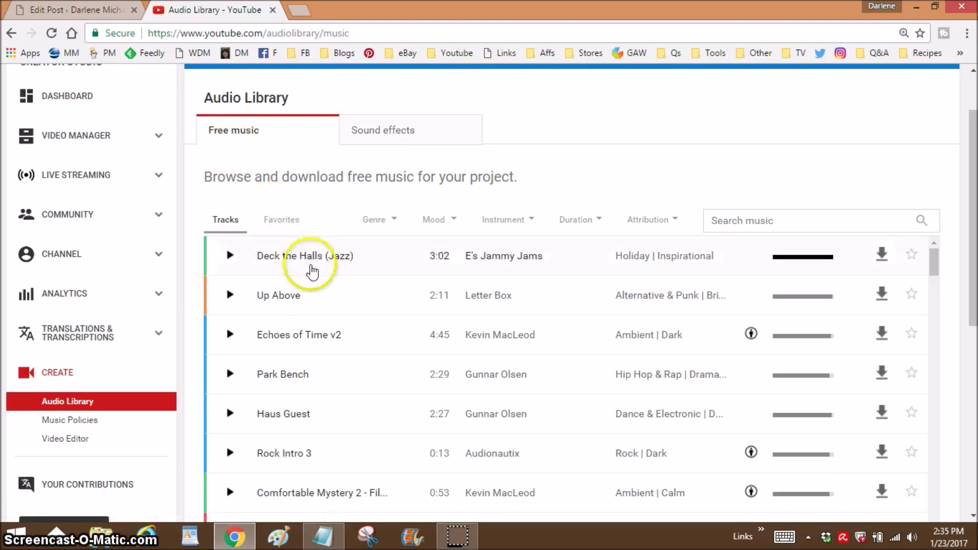
pyautogui.click(384, 261)
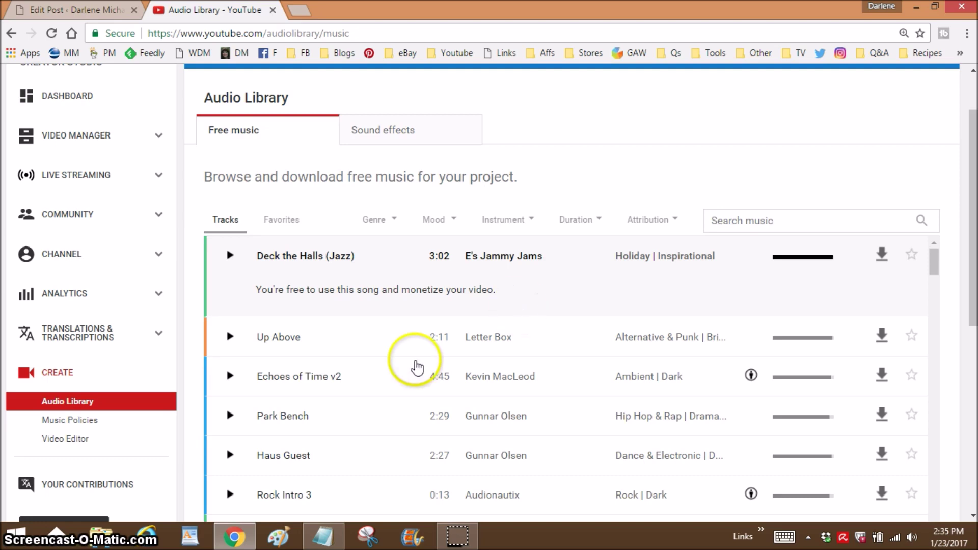
pyautogui.click(311, 339)
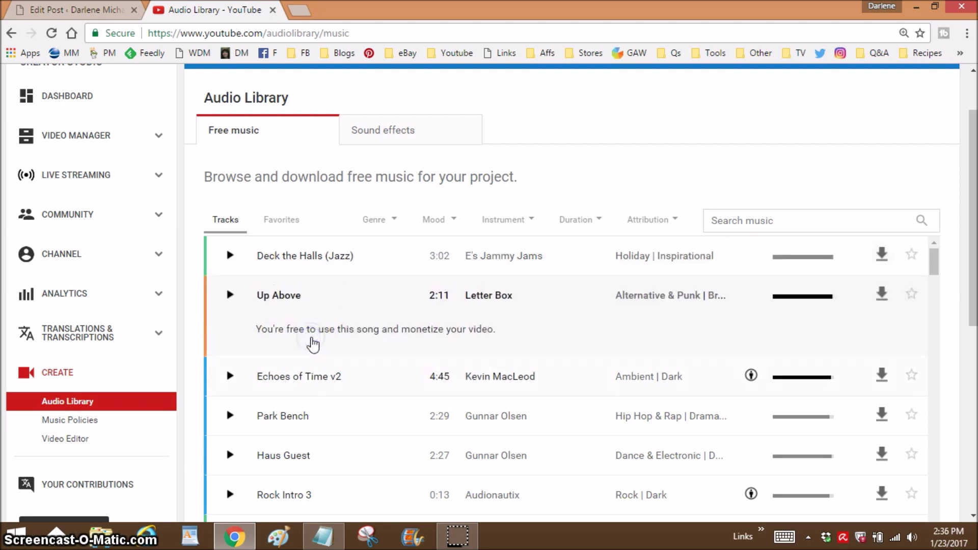
pyautogui.scroll(-2, 568, 390)
pyautogui.click(568, 391)
pyautogui.scroll(2, 571, 393)
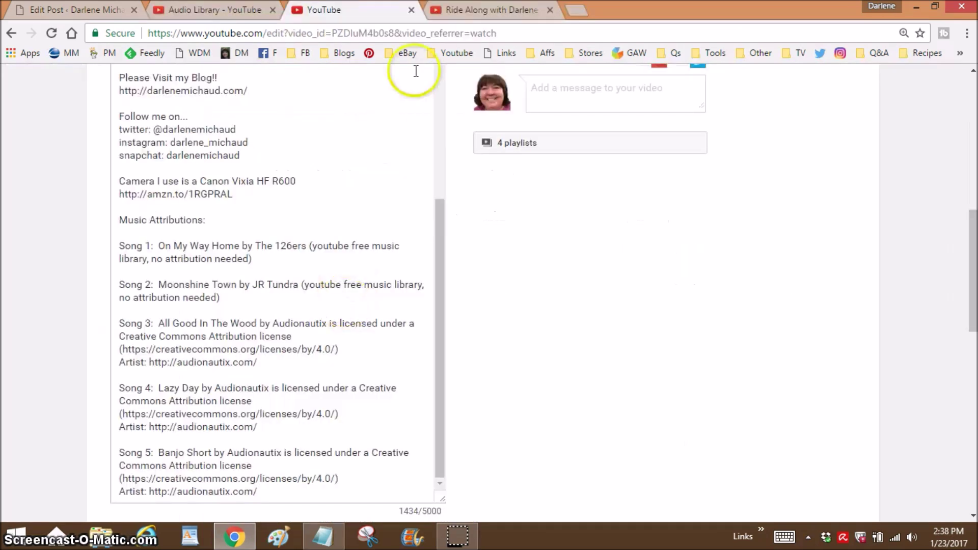
# Step: Review the description's Music Attributions heading and Song 3 credit, then return to the Audio Library
pyautogui.click(507, 9)
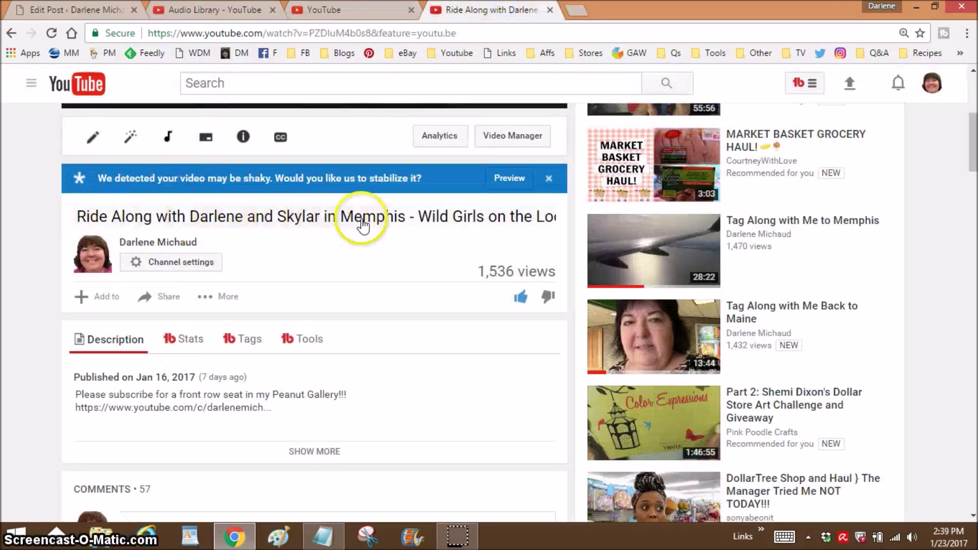
pyautogui.click(329, 11)
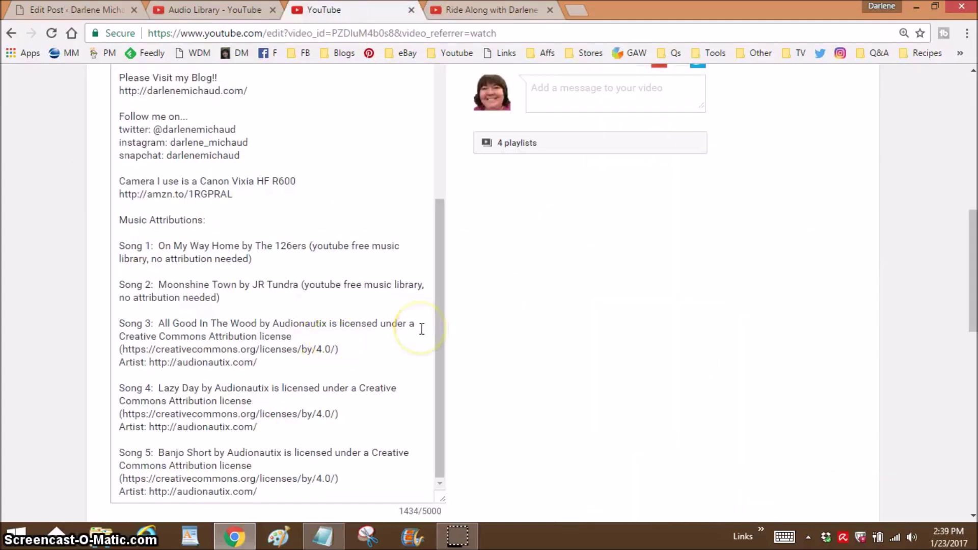
pyautogui.click(285, 266)
pyautogui.moveTo(230, 222); pyautogui.dragTo(120, 220)
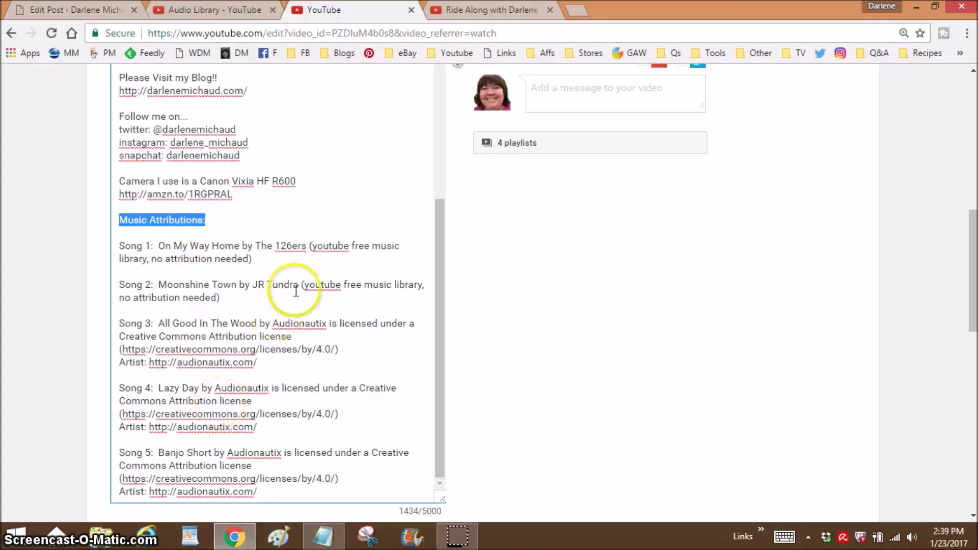
pyautogui.click(308, 264)
pyautogui.moveTo(257, 363); pyautogui.dragTo(158, 326)
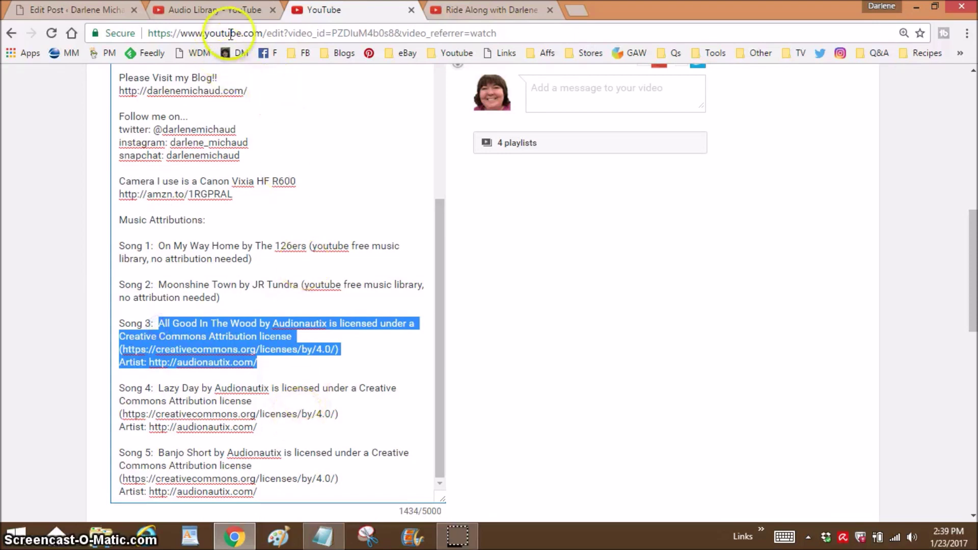
pyautogui.click(231, 11)
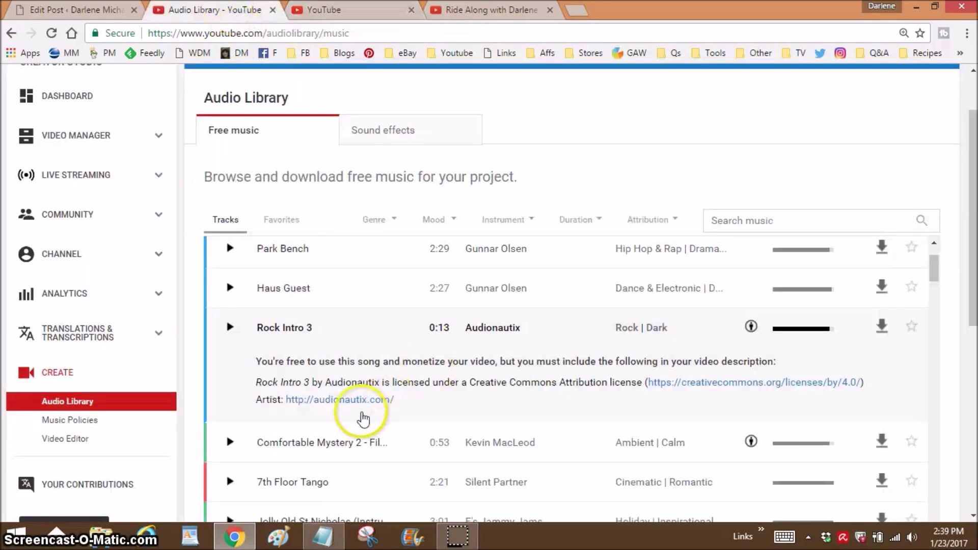
# Step: Copy Rock Intro 3's attribution credit text from the Audio Library
pyautogui.moveTo(401, 400); pyautogui.dragTo(260, 387)
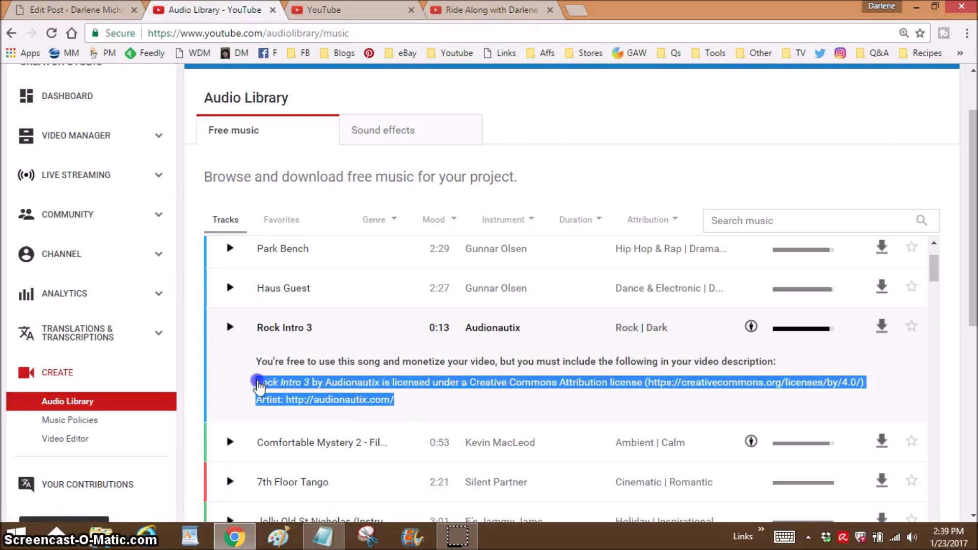
pyautogui.rightClick(300, 383)
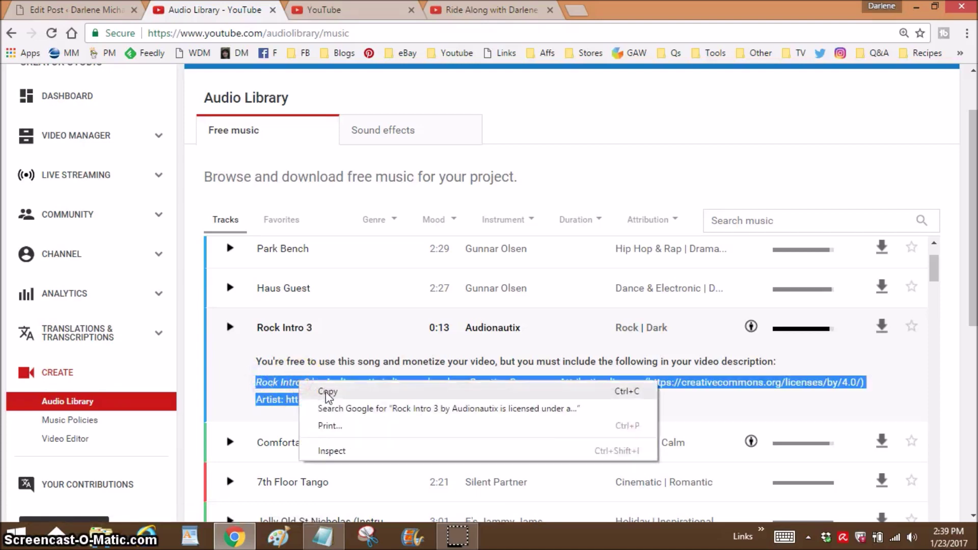
pyautogui.click(326, 392)
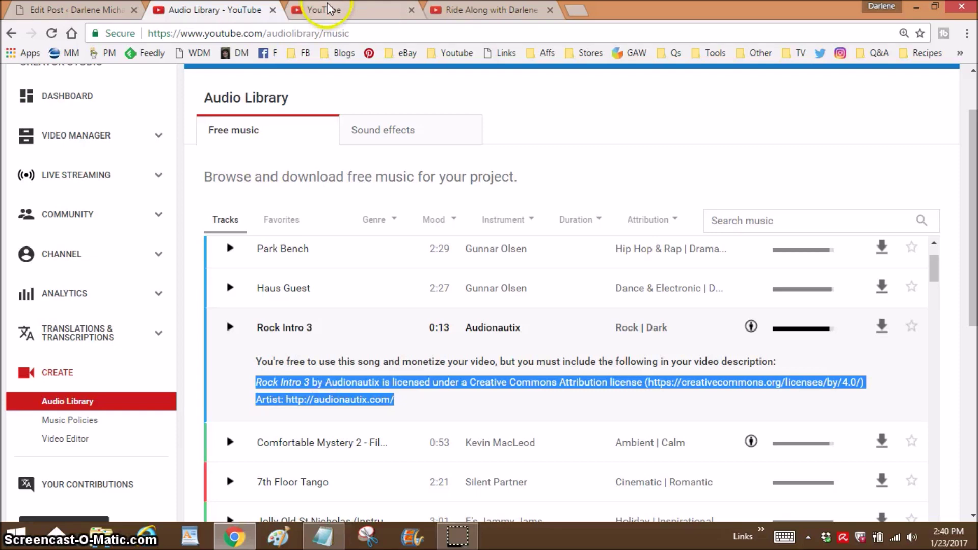
# Step: Position the insertion point after Song 3's artist link in the video description
pyautogui.click(328, 11)
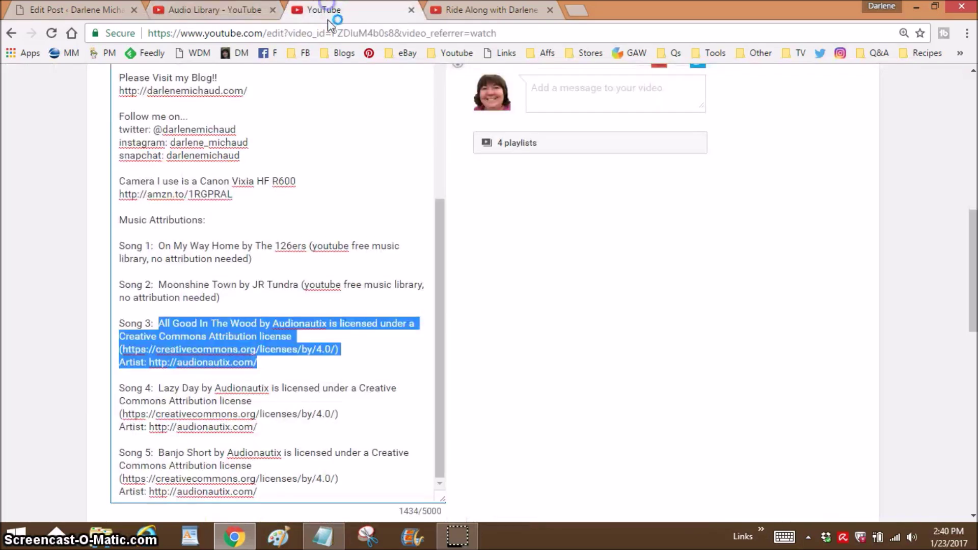
pyautogui.click(273, 364)
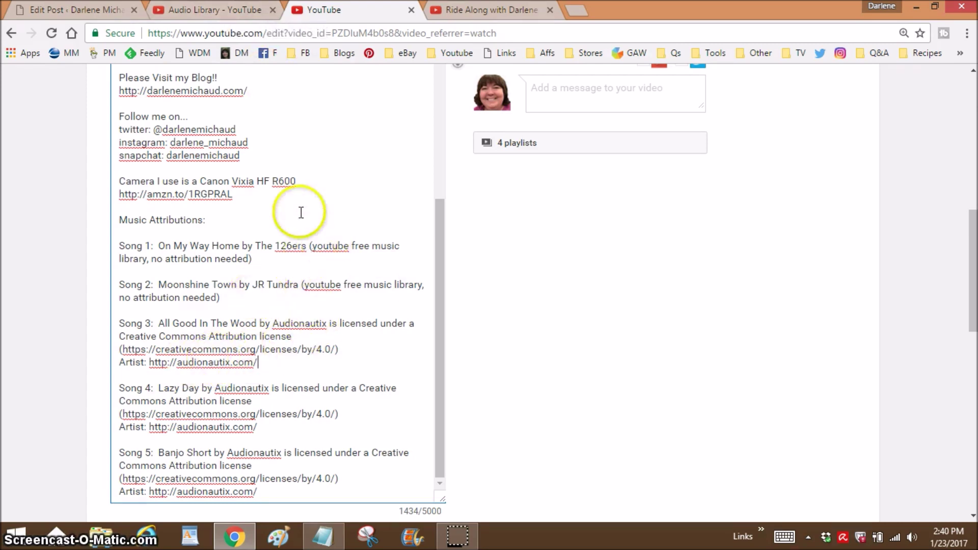
pyautogui.click(214, 10)
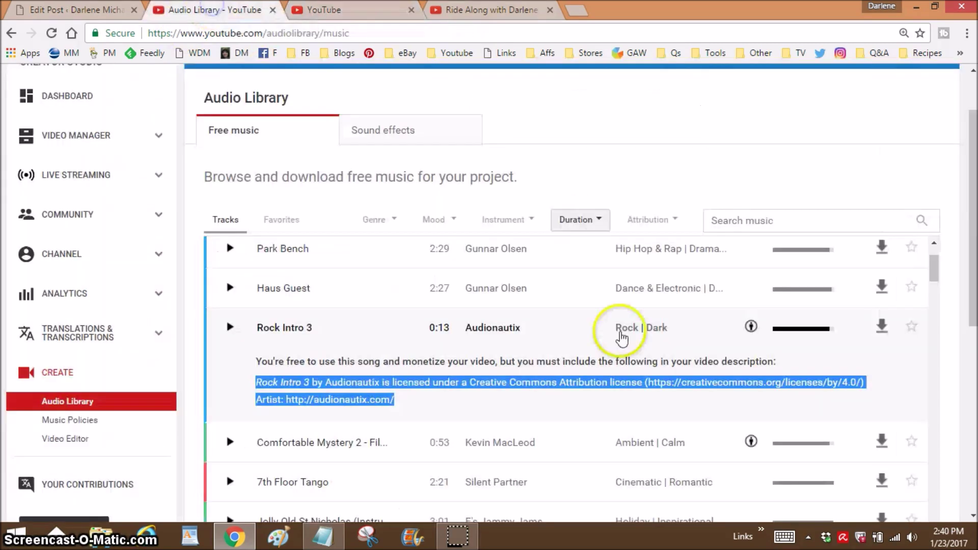
# Step: Check Park Bench's terms and place the cursor after Song 1's line in the description
pyautogui.click(312, 336)
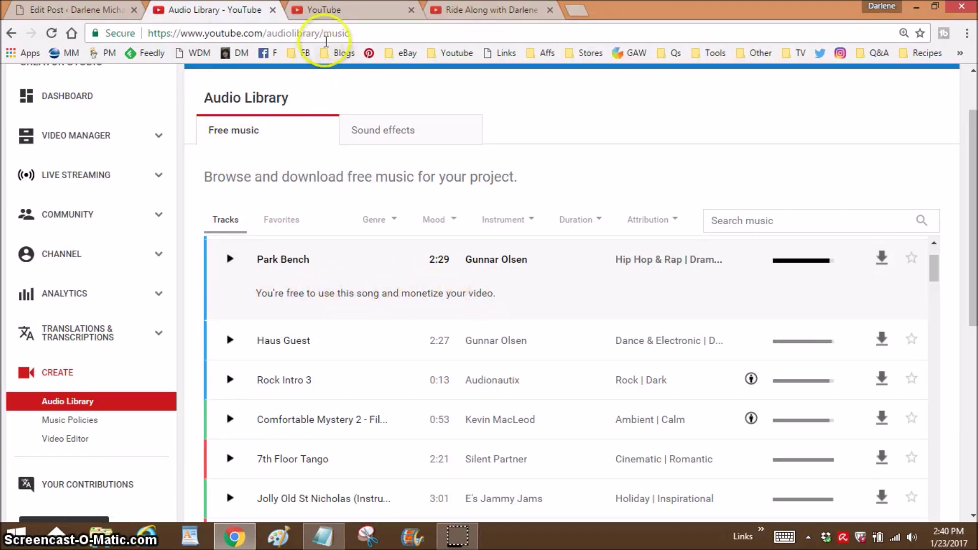
pyautogui.click(338, 14)
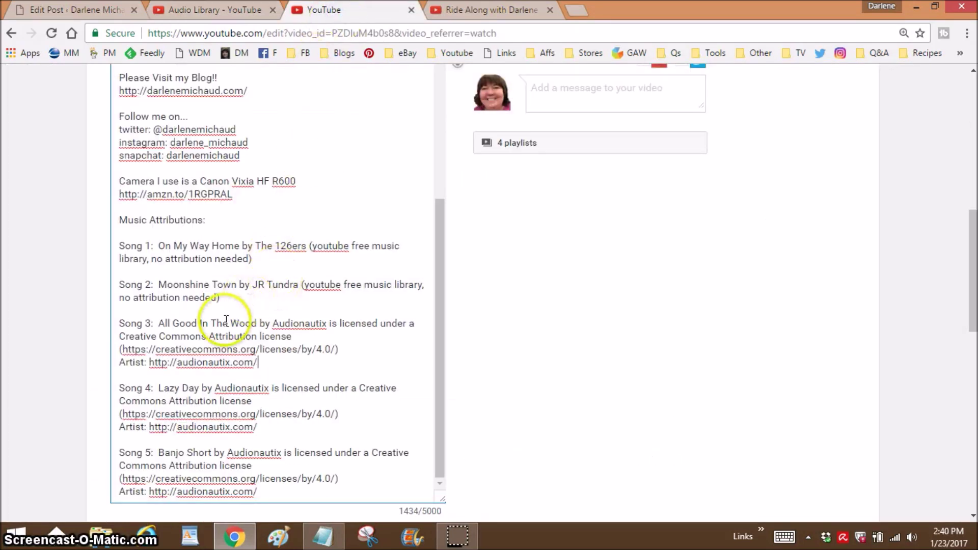
pyautogui.click(272, 259)
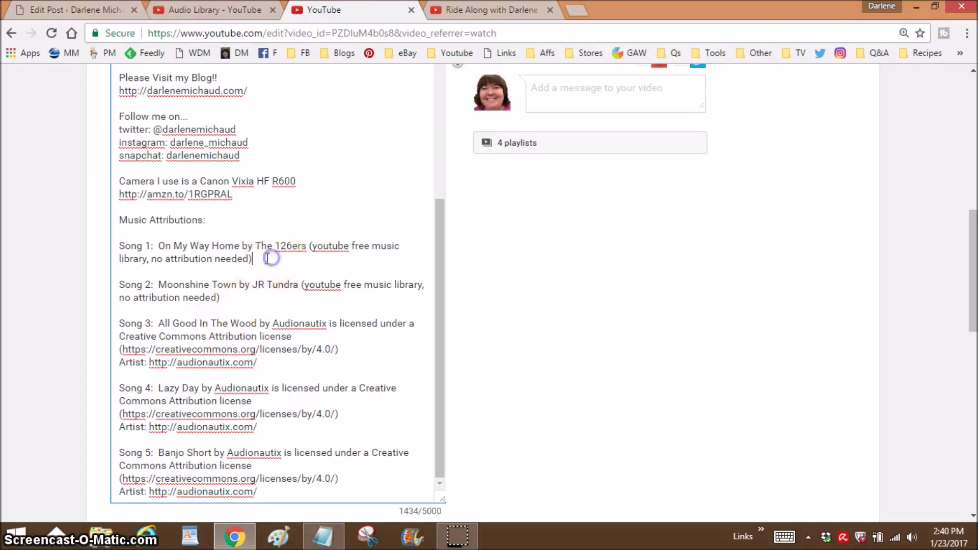
pyautogui.click(212, 5)
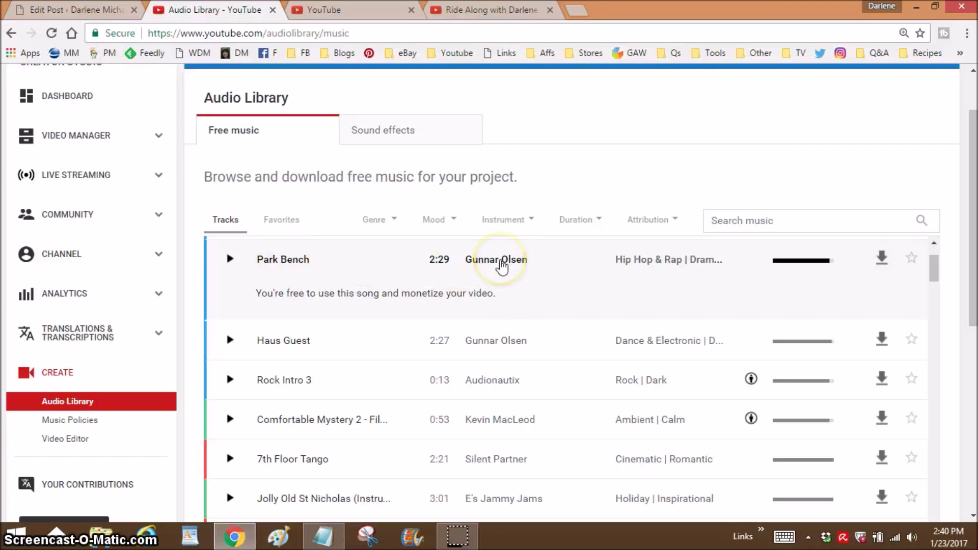
# Step: Edit Song 1 (The 126ers) to note it's from the YouTube free music library, no attribution needed
pyautogui.click(344, 11)
pyautogui.moveTo(158, 246); pyautogui.dragTo(299, 242)
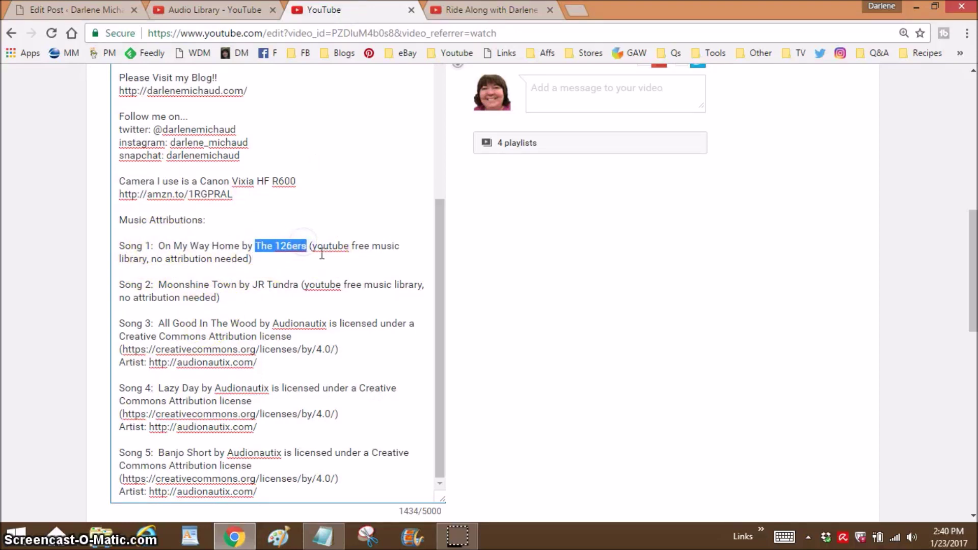
pyautogui.click(317, 256)
pyautogui.moveTo(256, 259); pyautogui.dragTo(304, 249)
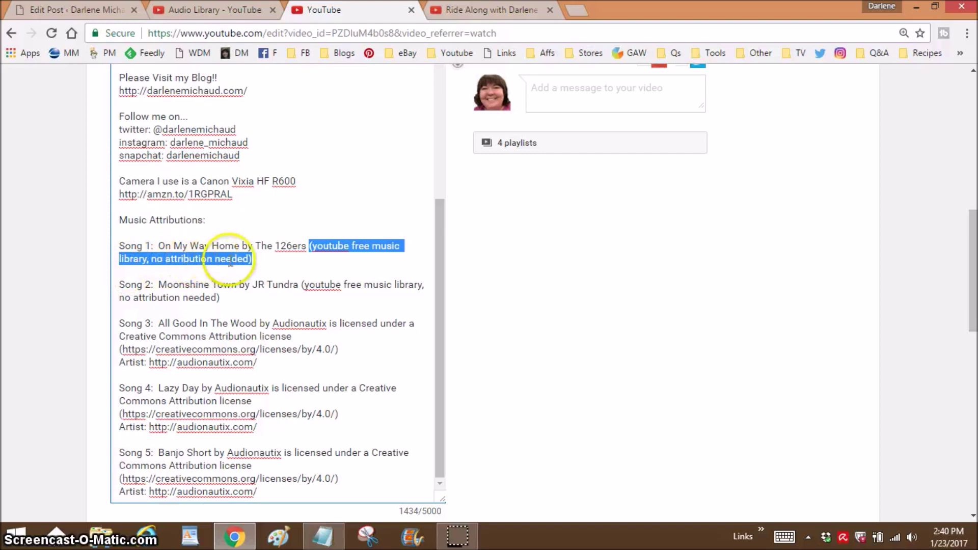
pyautogui.click(282, 261)
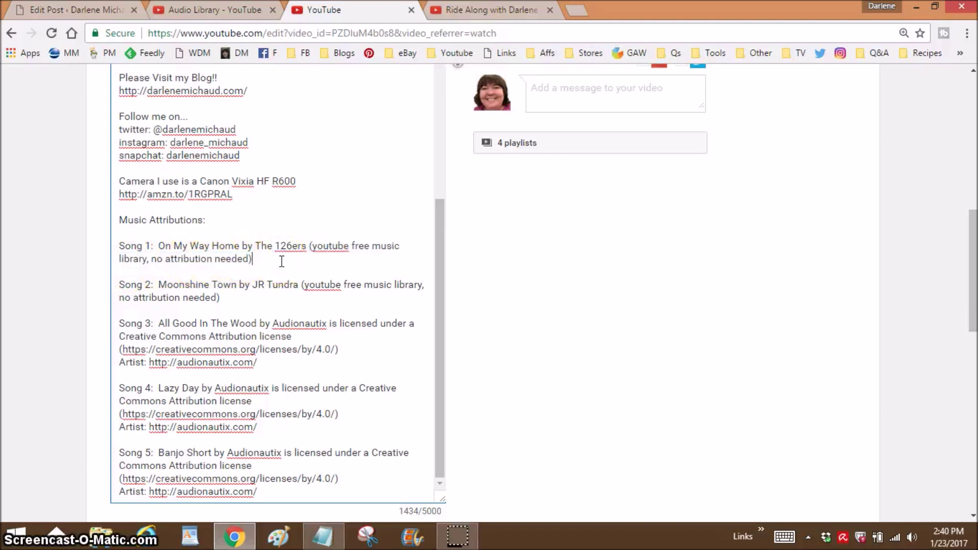
pyautogui.click(293, 252)
pyautogui.scroll(5, 255, 193)
# Step: Open Music Policies under Create and scroll through the song directory
pyautogui.click(217, 10)
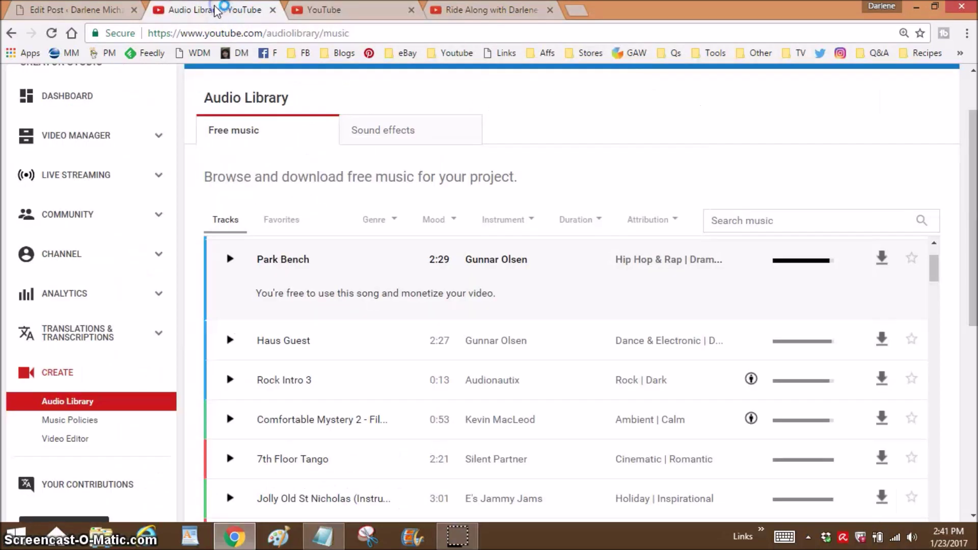
pyautogui.click(77, 426)
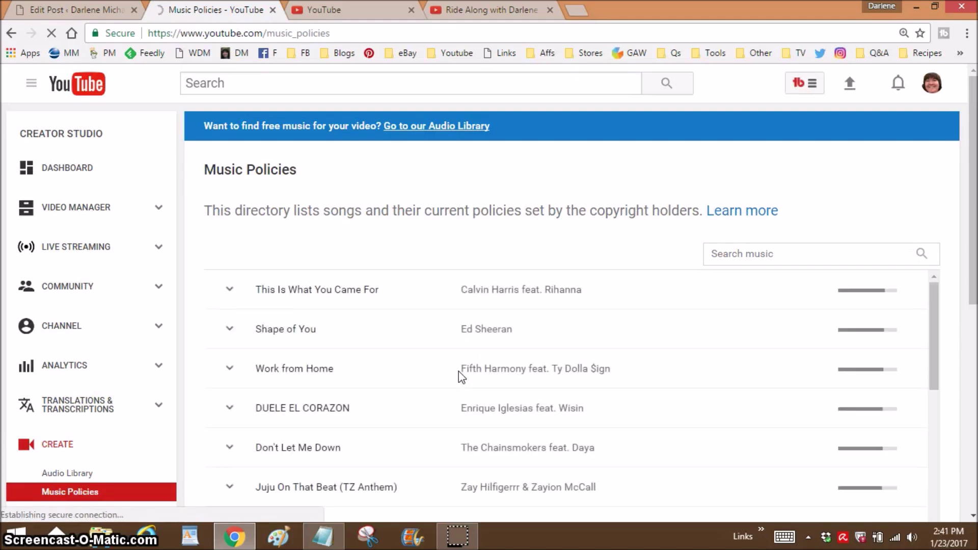
pyautogui.click(552, 372)
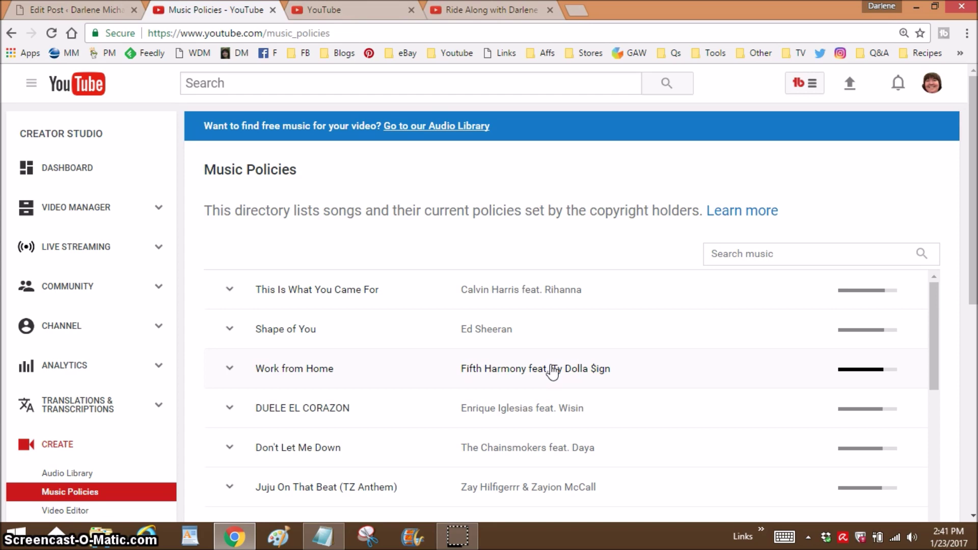
pyautogui.scroll(-15, 551, 372)
pyautogui.scroll(-2, 552, 372)
pyautogui.scroll(-3, 550, 372)
pyautogui.click(543, 371)
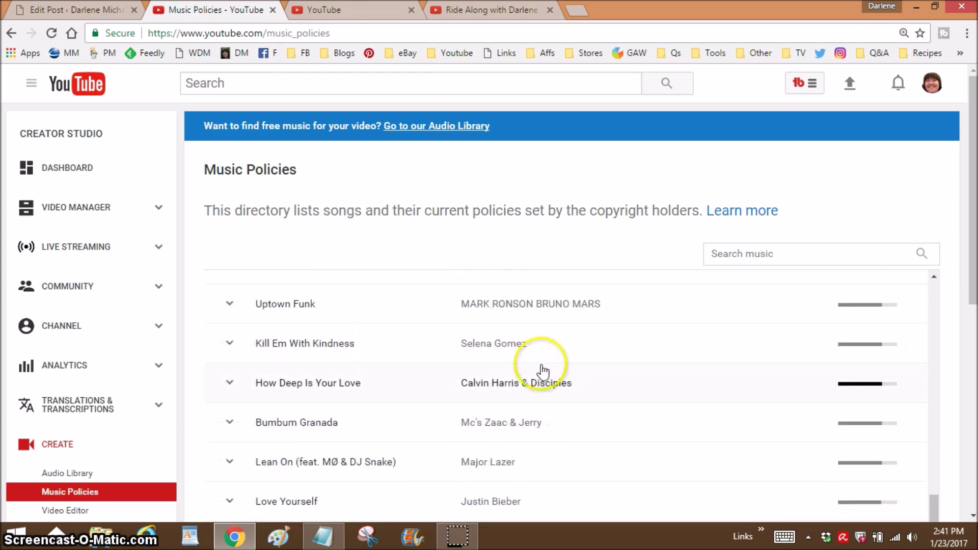
# Step: Expand Uptown Funk to show its playback, monetization and cover revenue-sharing policies
pyautogui.click(376, 309)
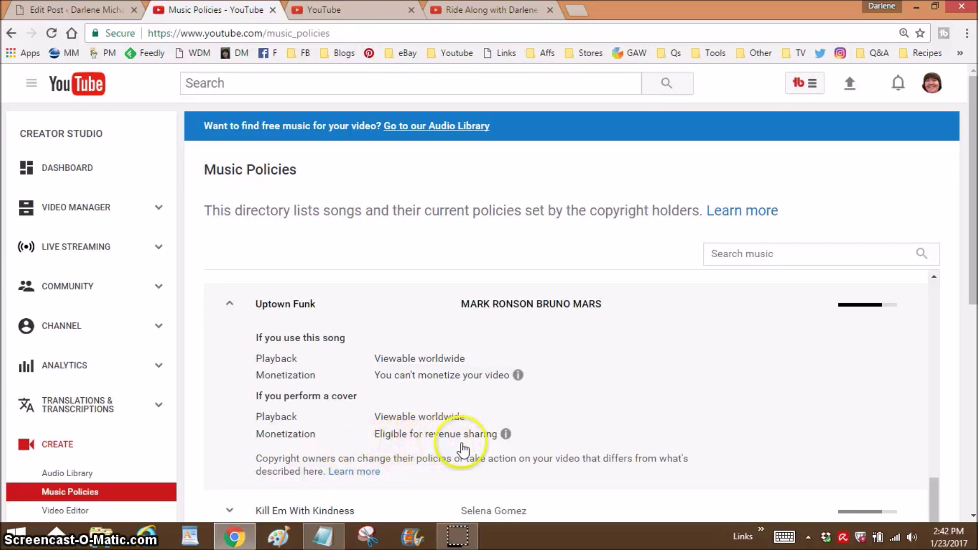
pyautogui.moveTo(506, 436)
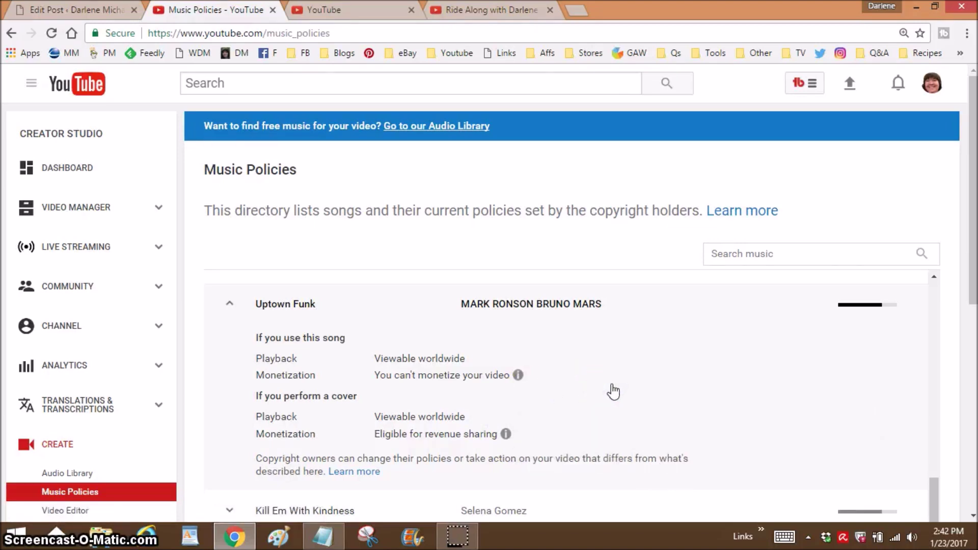
pyautogui.scroll(-1, 615, 391)
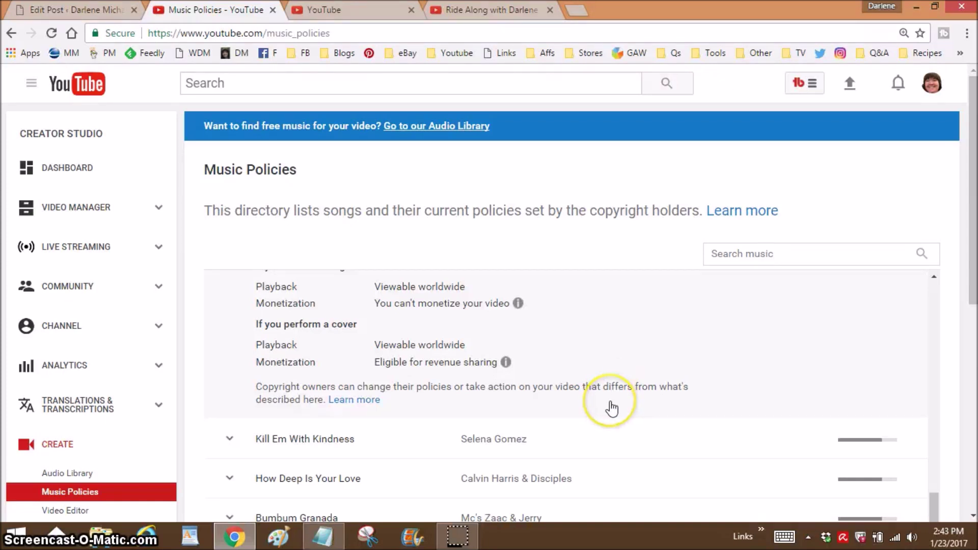
# Step: Reload the Music Policies page and scroll through its listing
pyautogui.click(115, 492)
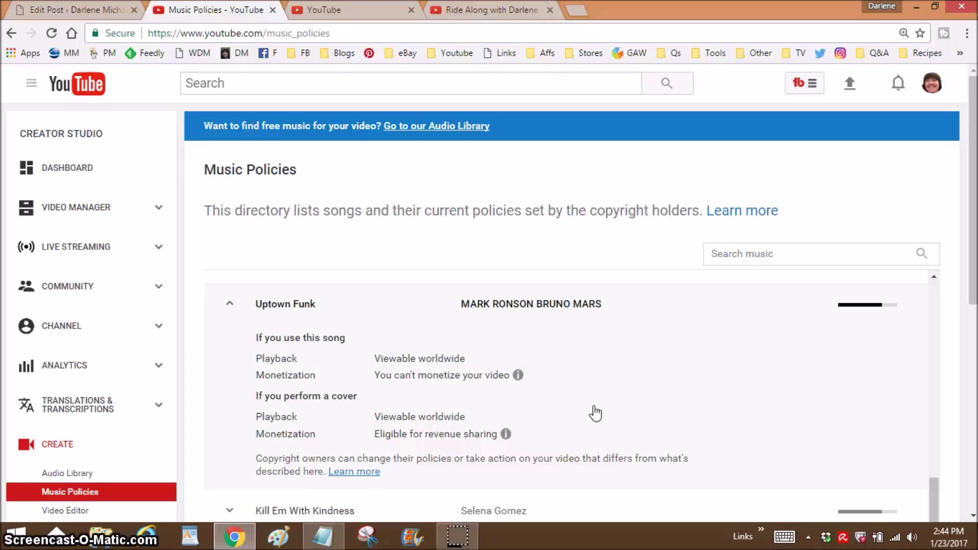
pyautogui.scroll(2, 567, 393)
pyautogui.scroll(-4, 567, 393)
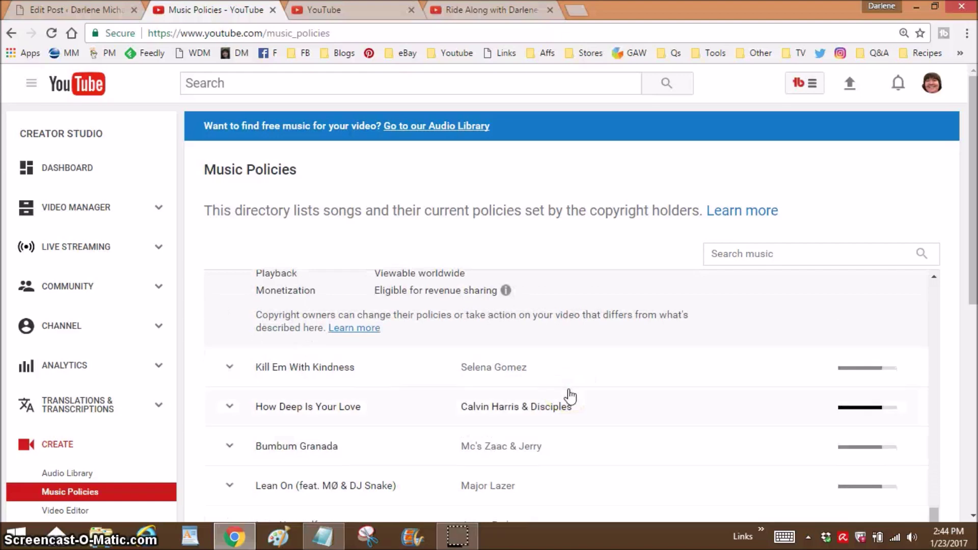
pyautogui.scroll(1, 570, 397)
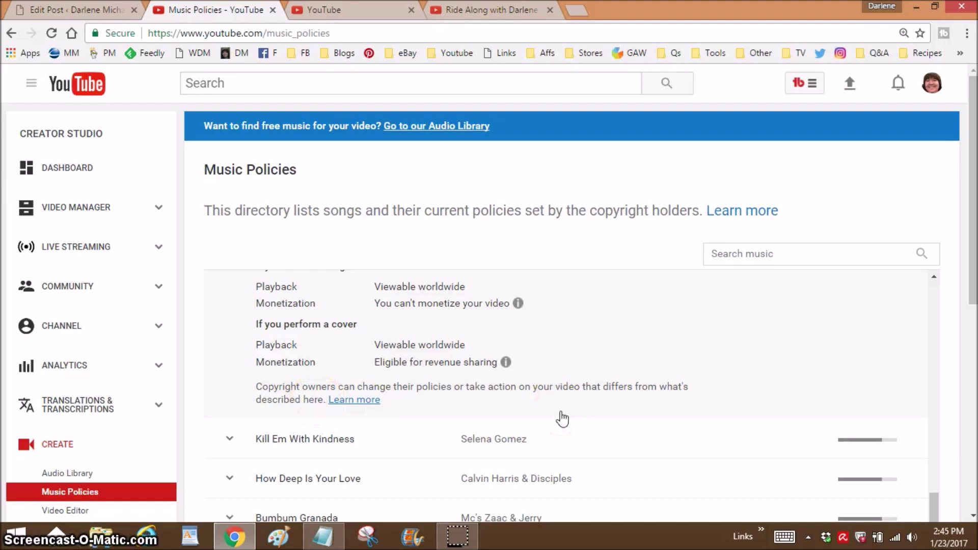
pyautogui.scroll(1, 562, 419)
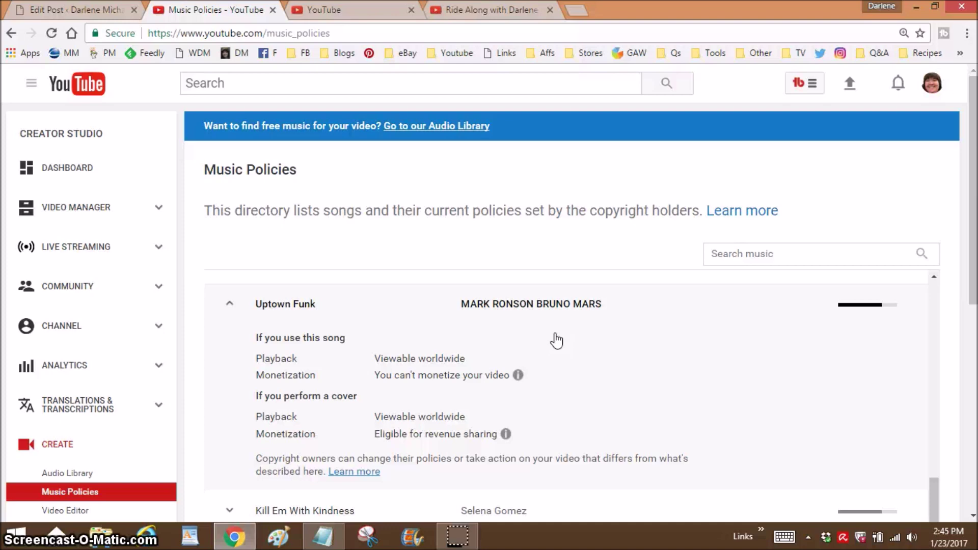
# Step: Show the Memphis ride-along video's full description down to its Music Attributions
pyautogui.click(490, 10)
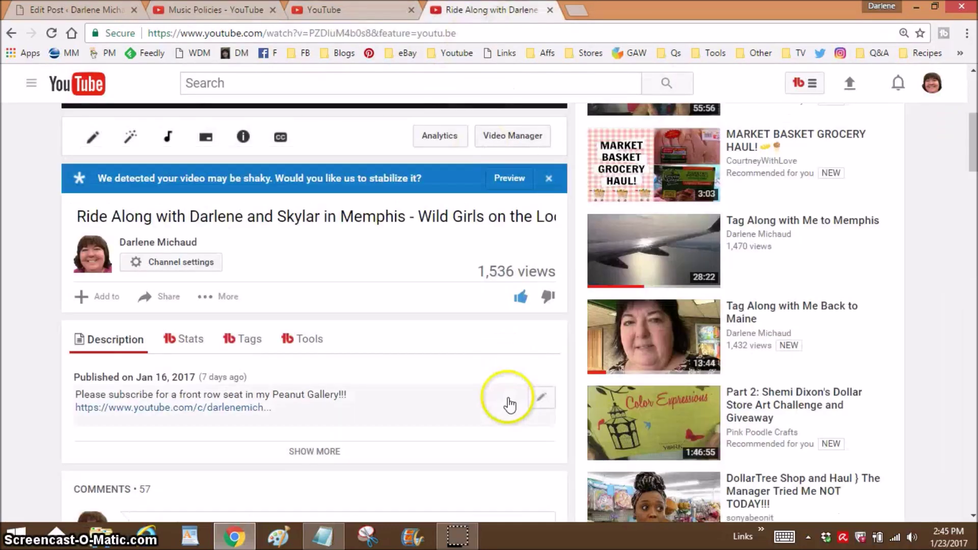
pyautogui.scroll(-3, 311, 379)
pyautogui.scroll(-1, 311, 379)
pyautogui.click(315, 236)
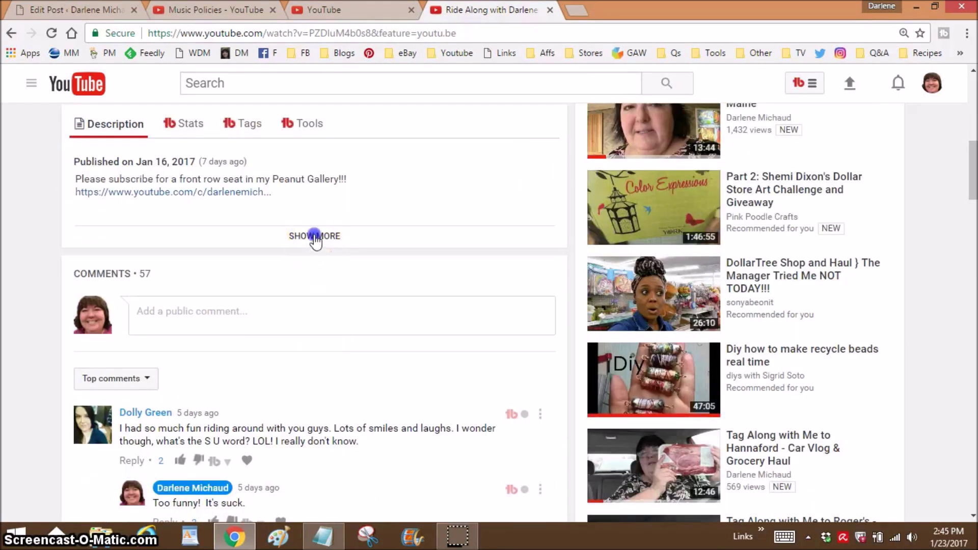
pyautogui.scroll(-7, 317, 360)
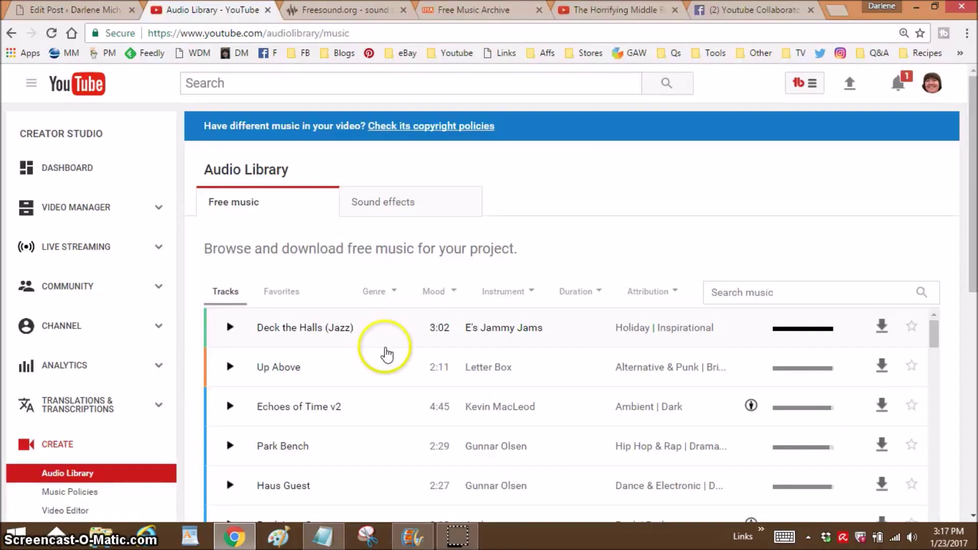
# Step: Switch the Audio Library to its Sound effects collection
pyautogui.click(395, 208)
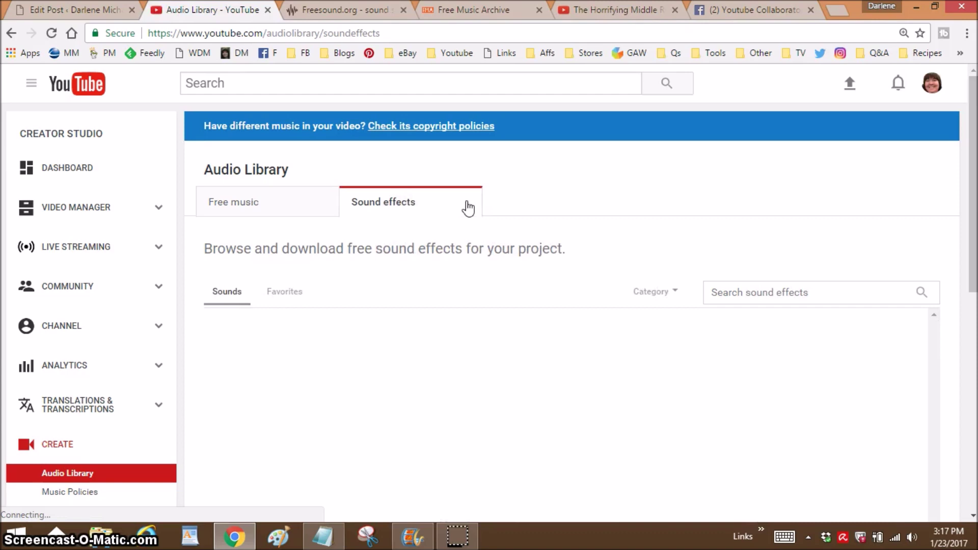
pyautogui.click(521, 300)
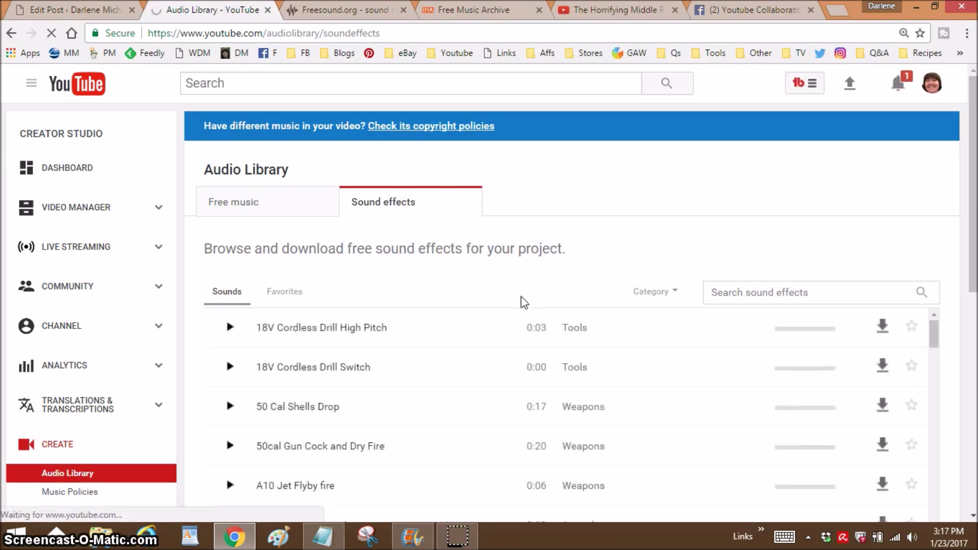
pyautogui.scroll(-1, 521, 300)
# Step: Preview the 50 Cal Shells Drop and 18V Cordless Drill Switch sound effects
pyautogui.click(343, 351)
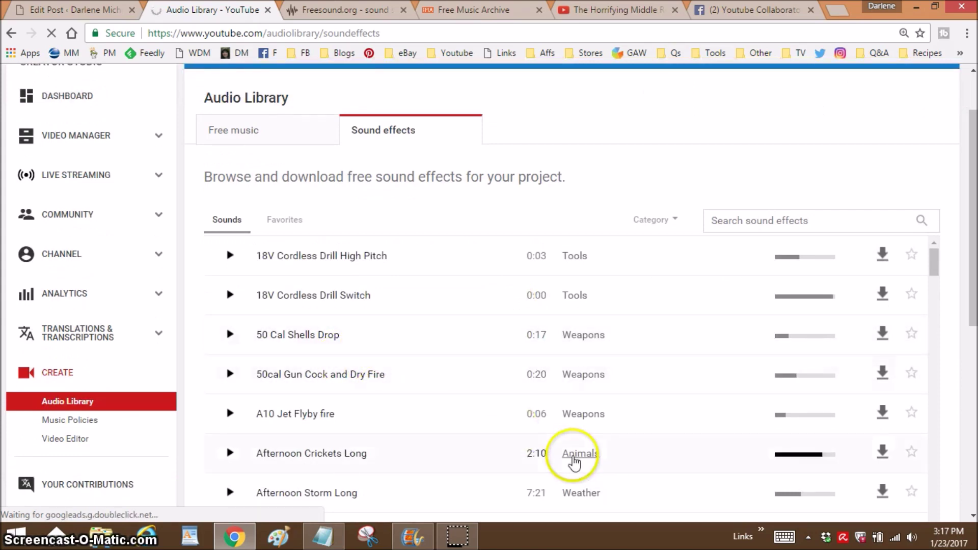
pyautogui.click(230, 338)
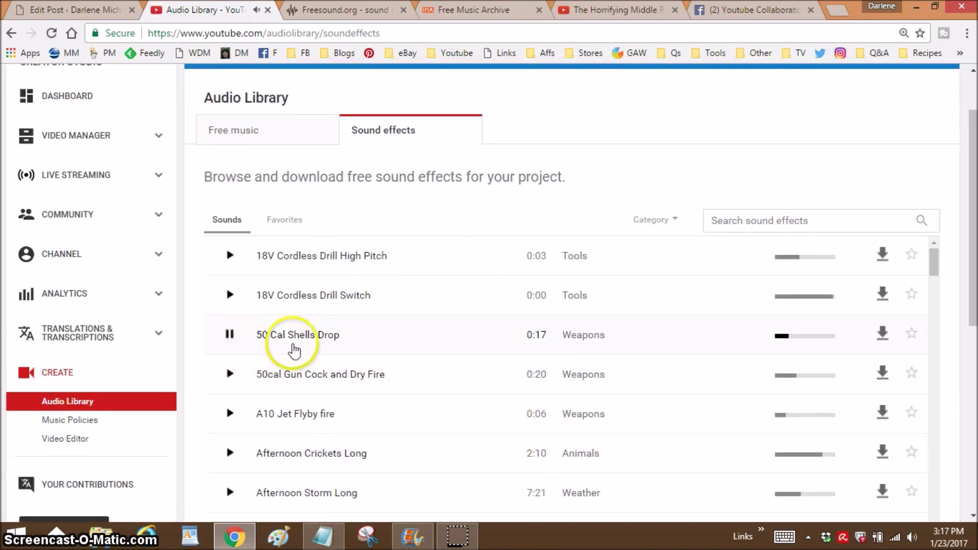
pyautogui.click(230, 336)
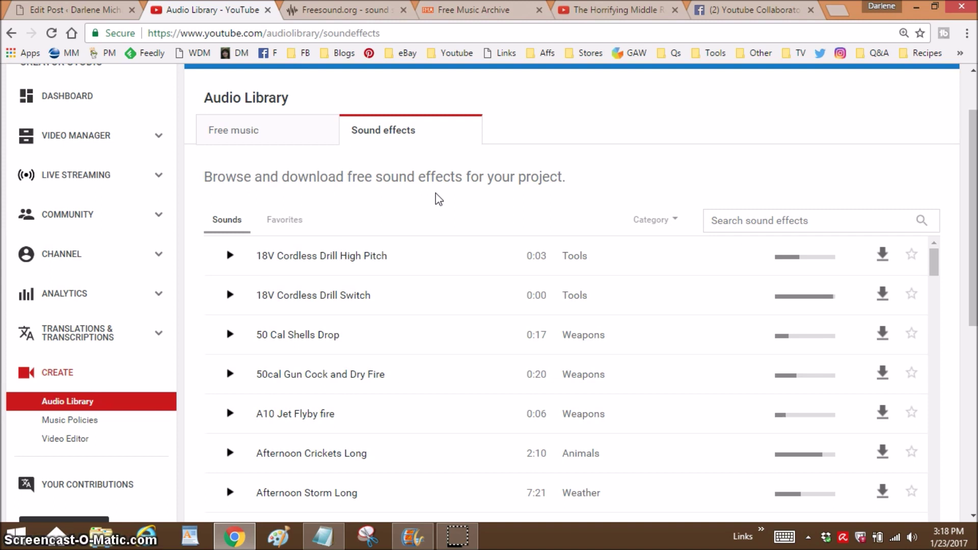
pyautogui.click(480, 220)
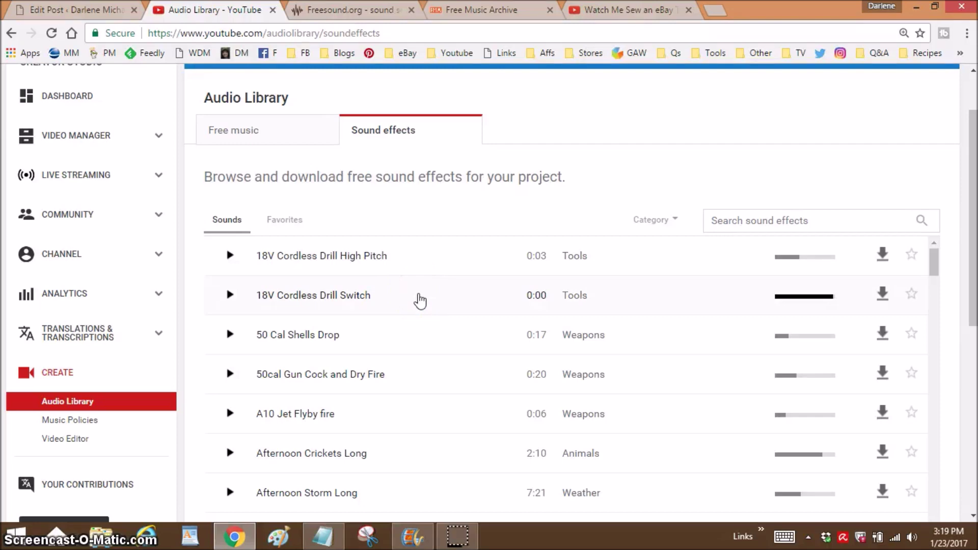
pyautogui.click(407, 314)
pyautogui.click(356, 337)
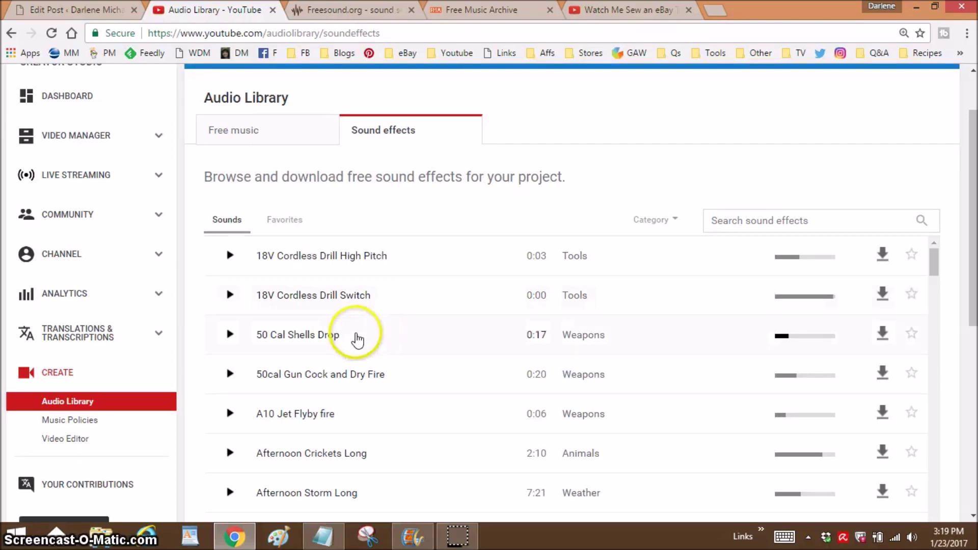